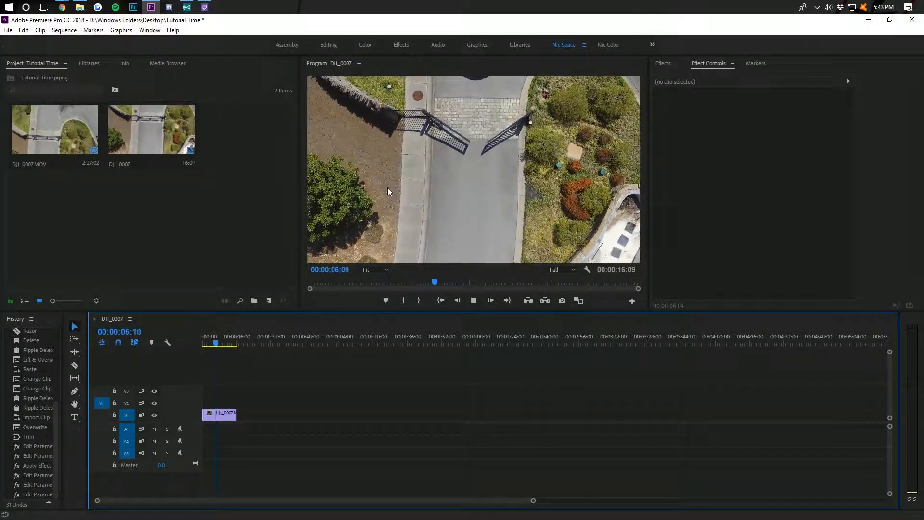
Apply the Warp Stabilizer effect to the DJI_0007 clip on V1 and open the clip's effect settings
key(space)
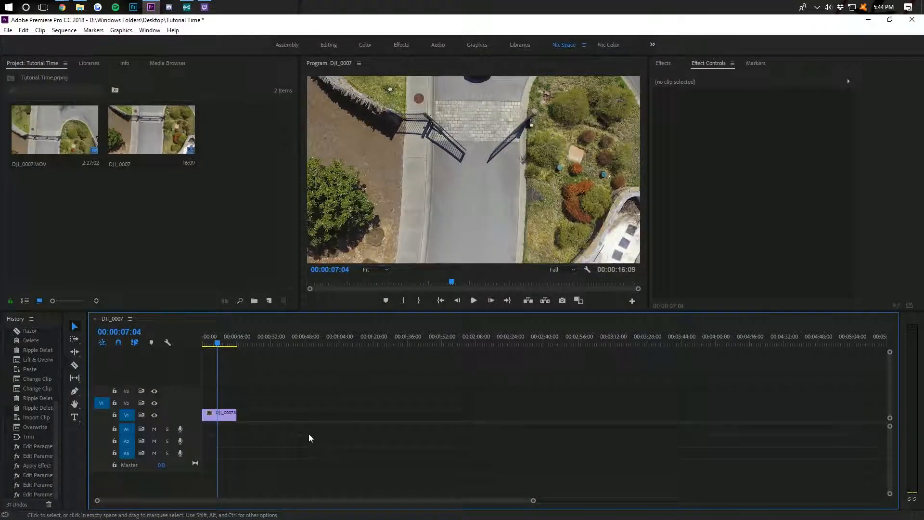
mouse_move(226, 340)
mouse_down()
mouse_move(209, 340)
mouse_move(221, 339)
mouse_up()
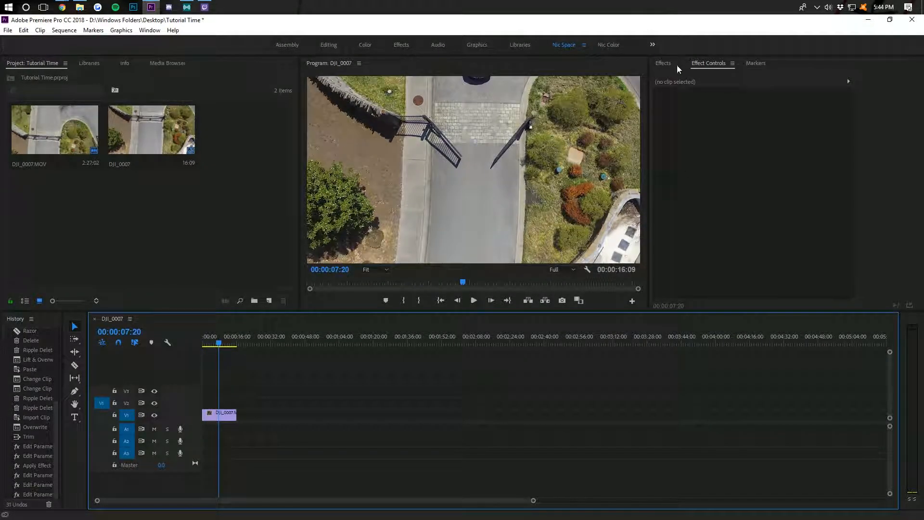
click(663, 63)
click(686, 76)
text(stab)
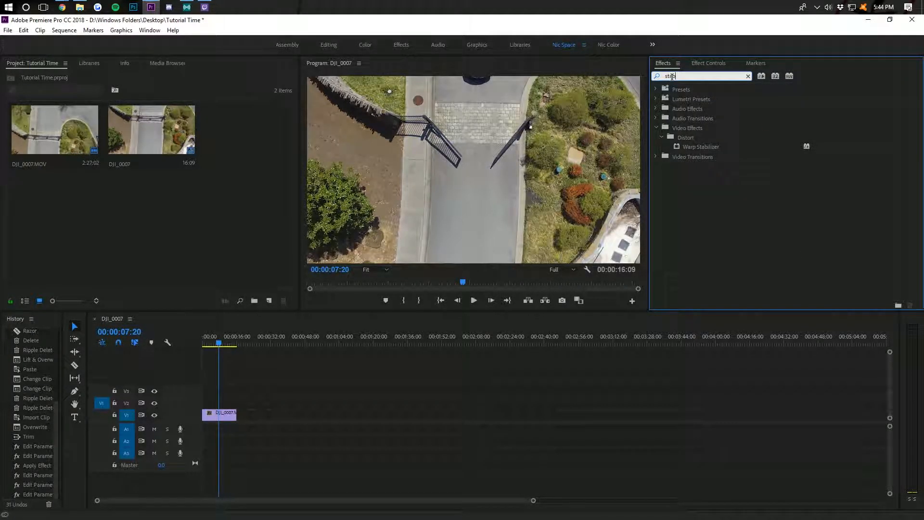
click(707, 145)
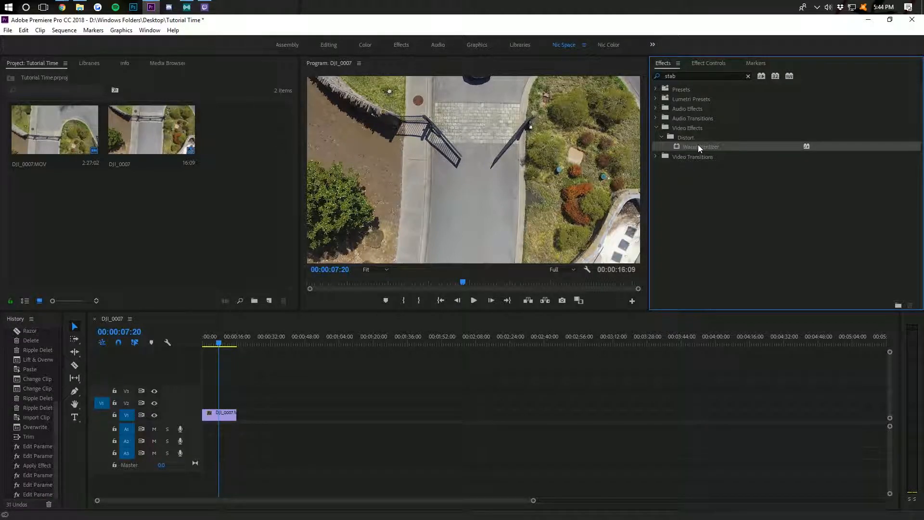
drag(699, 143, 225, 416)
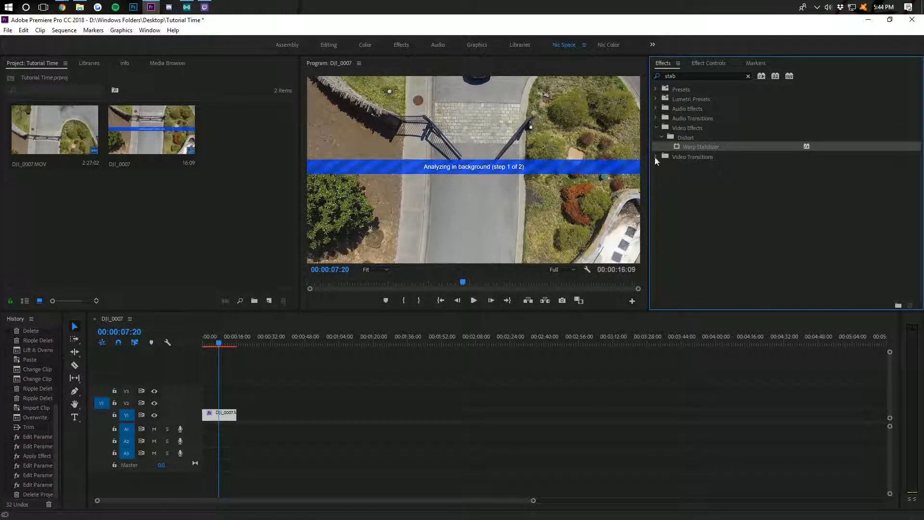
click(705, 64)
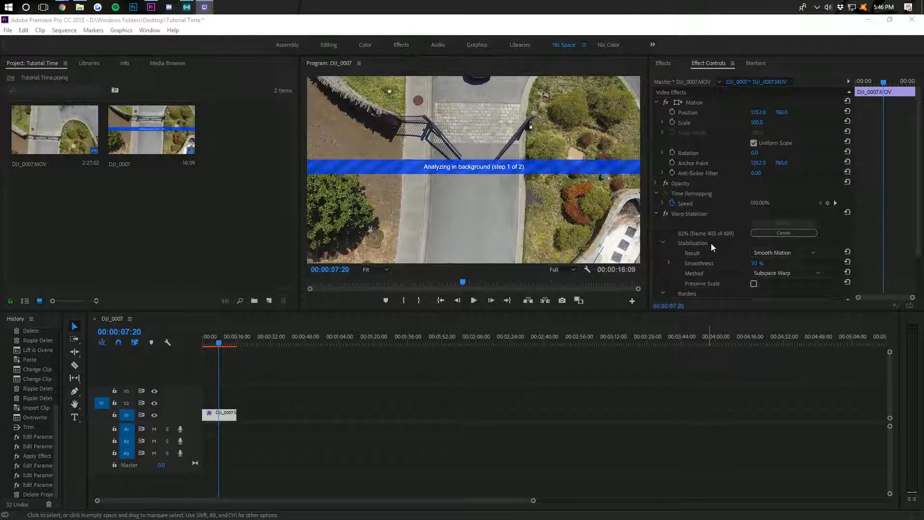
Examine the Result and Method options of the Warp Stabilizer on the DJI_0007 clip
click(758, 253)
click(770, 263)
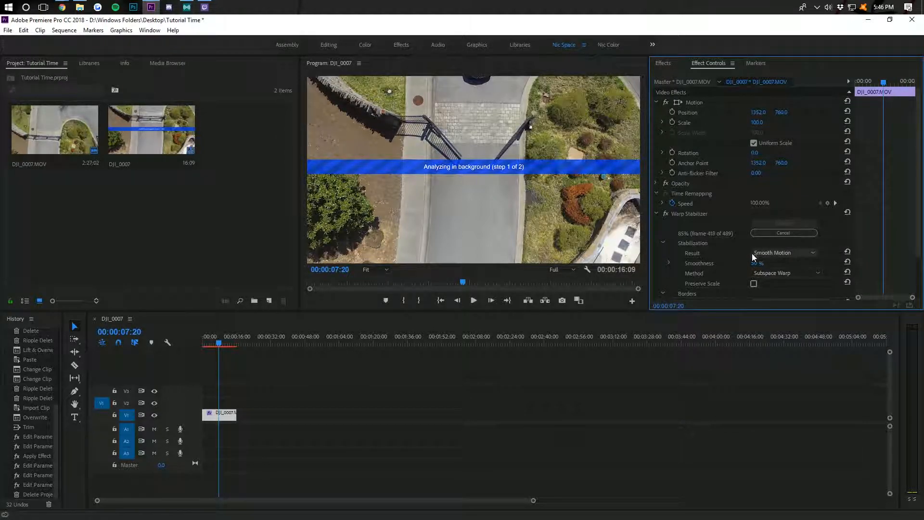
click(773, 273)
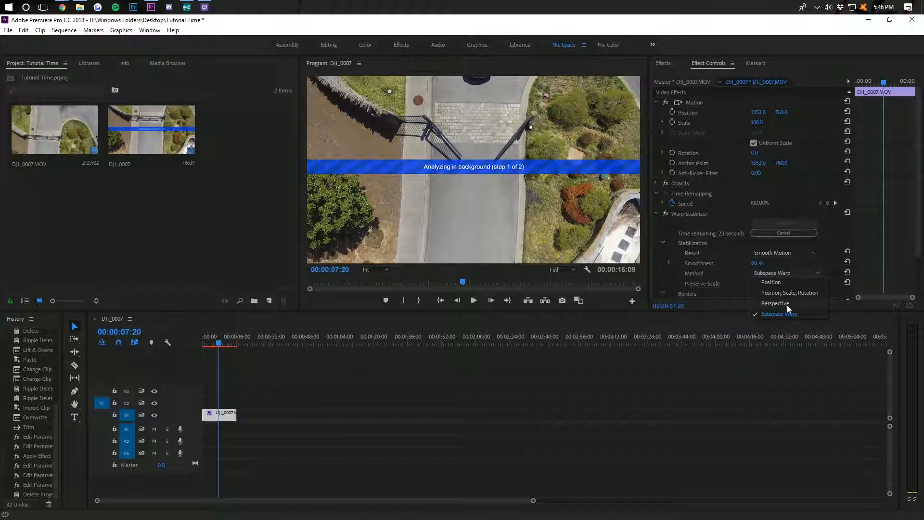
click(785, 319)
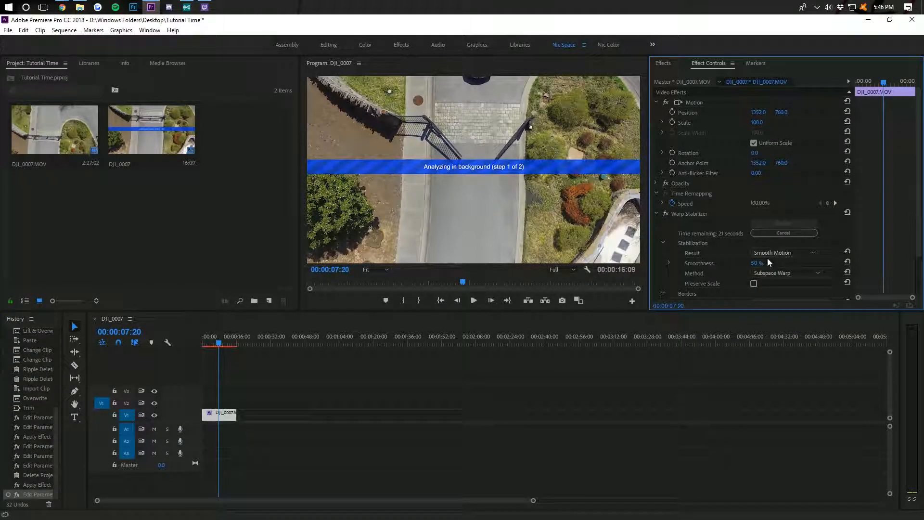
click(766, 251)
click(773, 263)
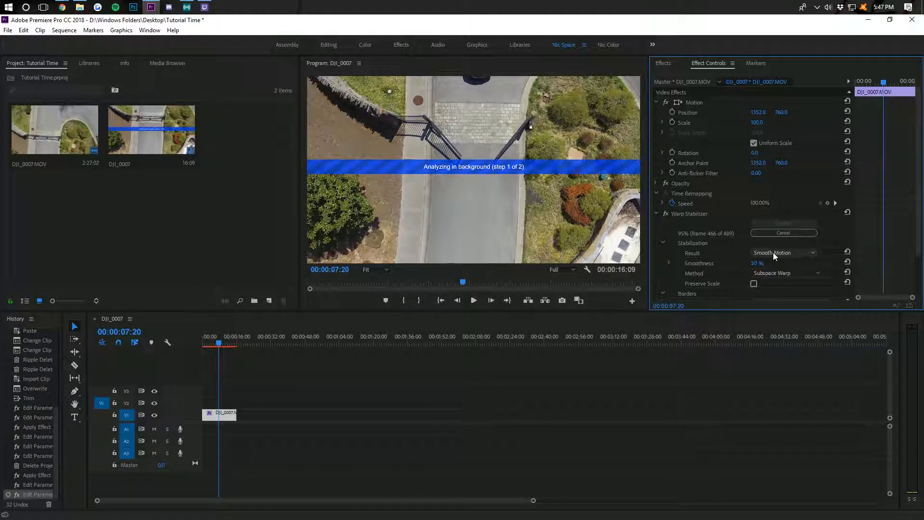
click(770, 273)
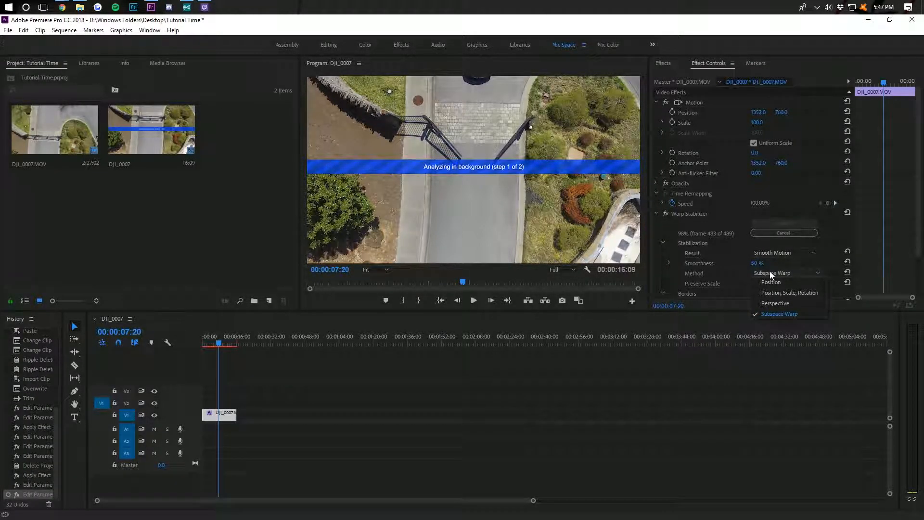
click(731, 324)
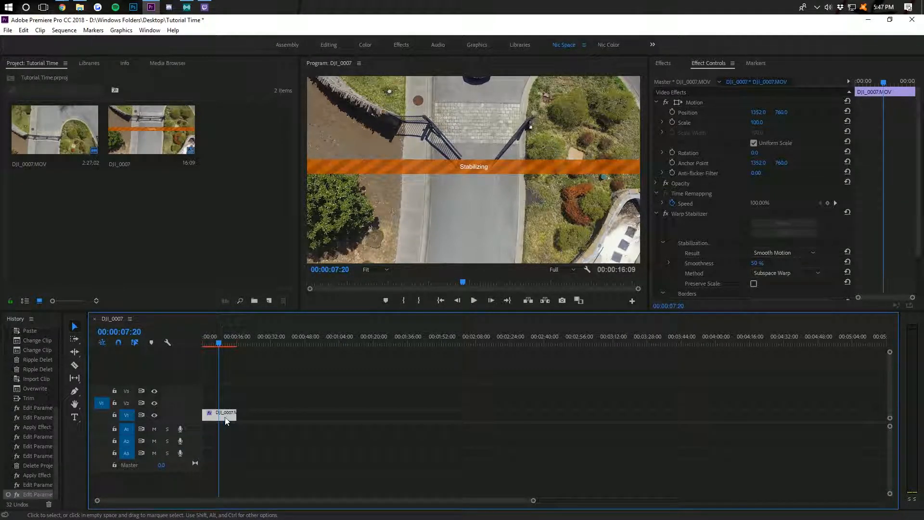
Play the sequence from the start to review the Smooth Motion stabilization, and park the playhead near the gate opening
drag(219, 343, 193, 356)
key(space)
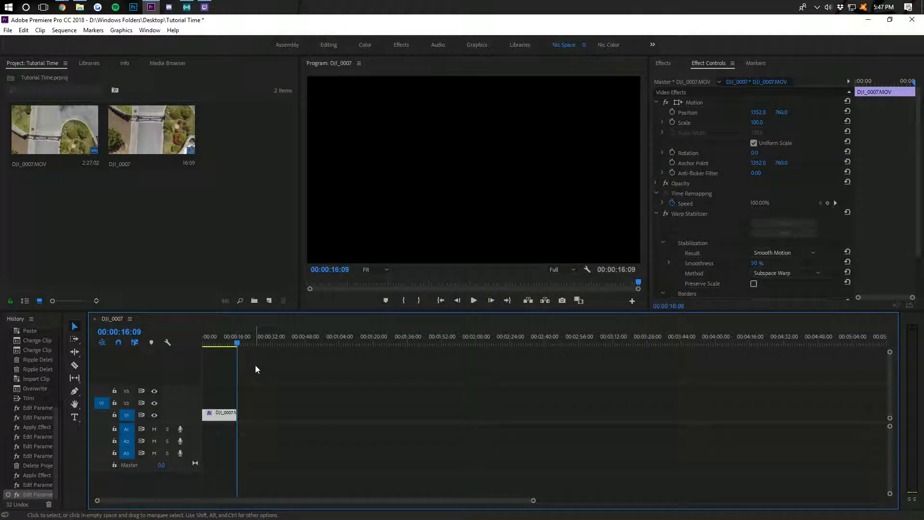
click(216, 344)
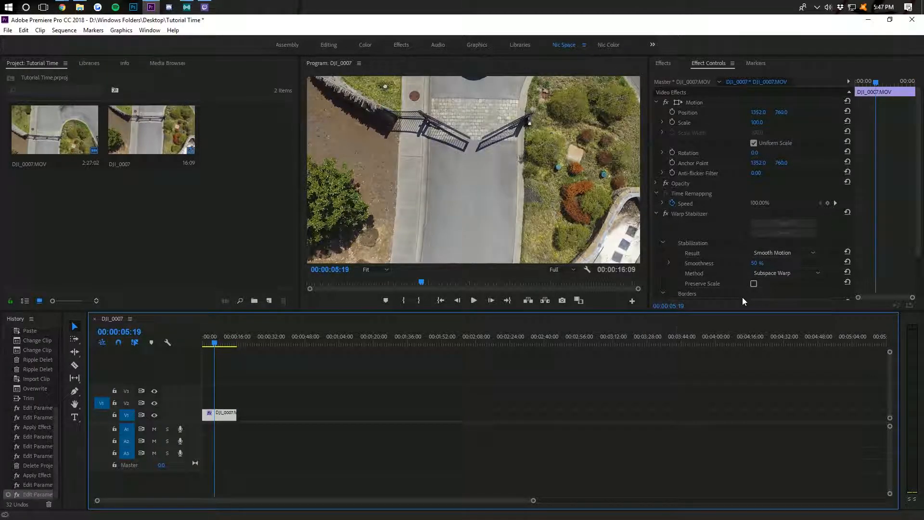
Set the Warp Stabilizer's Result to No Motion and play the clip from the start
click(776, 254)
click(776, 272)
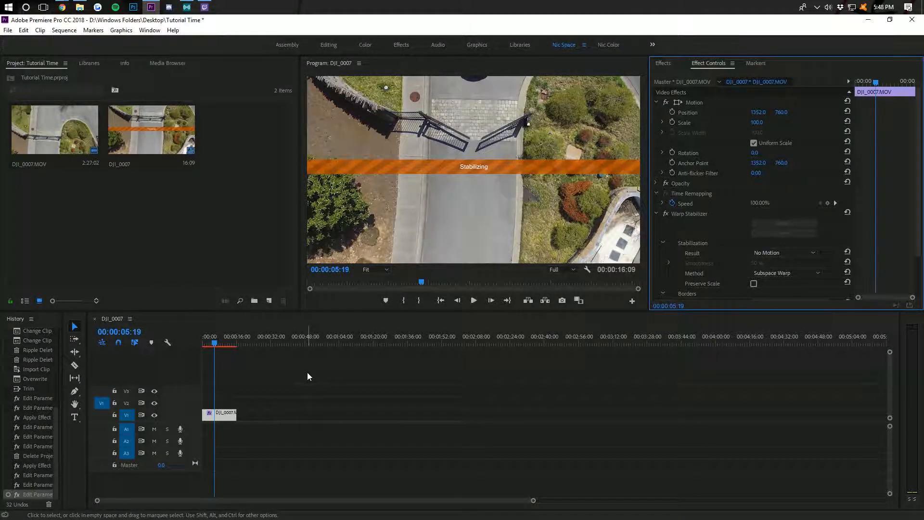
mouse_move(221, 342)
mouse_down()
mouse_move(195, 342)
mouse_move(227, 343)
mouse_move(205, 343)
mouse_up()
key(space)
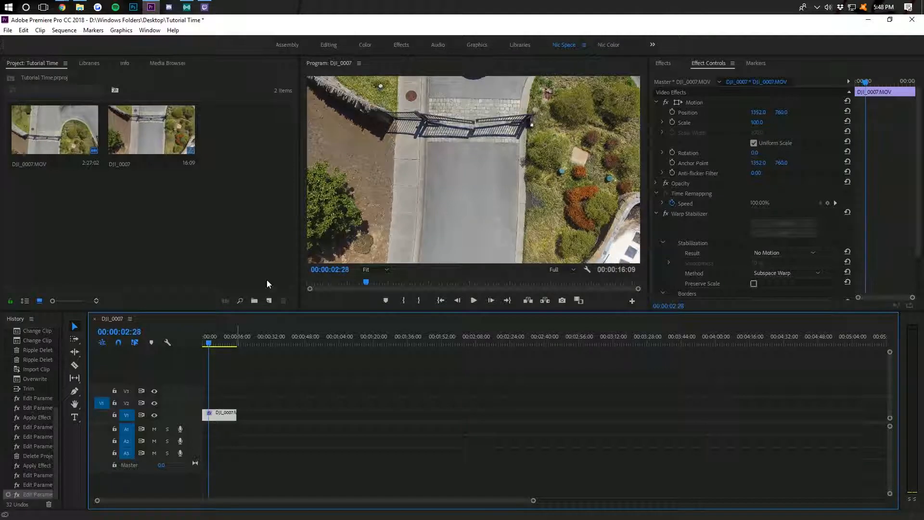
drag(208, 343, 180, 340)
key(space)
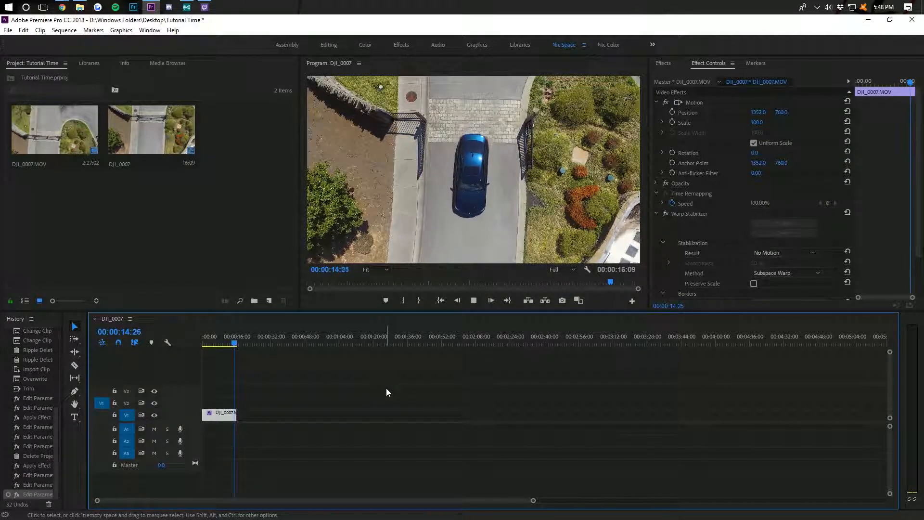
Replay the No Motion version, scrub around the gate opening and play on to the end of the clip
drag(221, 340, 192, 340)
key(space)
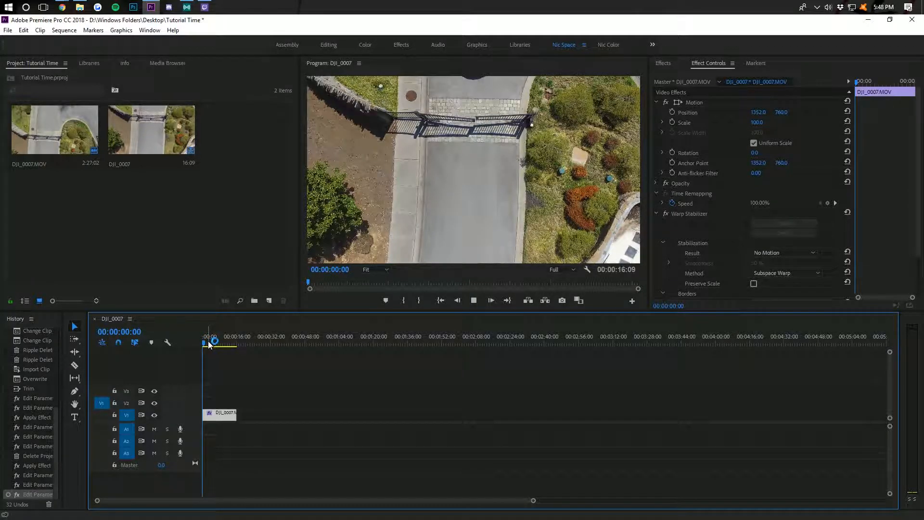
click(217, 344)
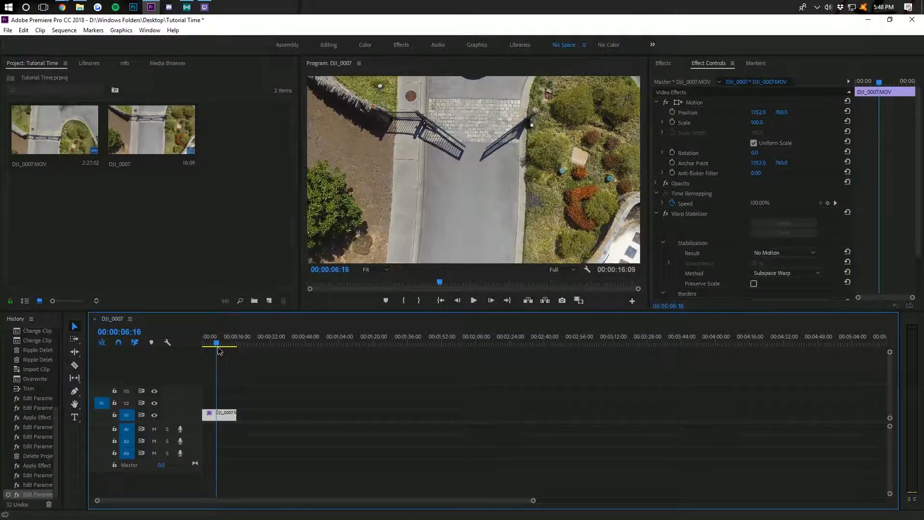
drag(226, 341, 214, 344)
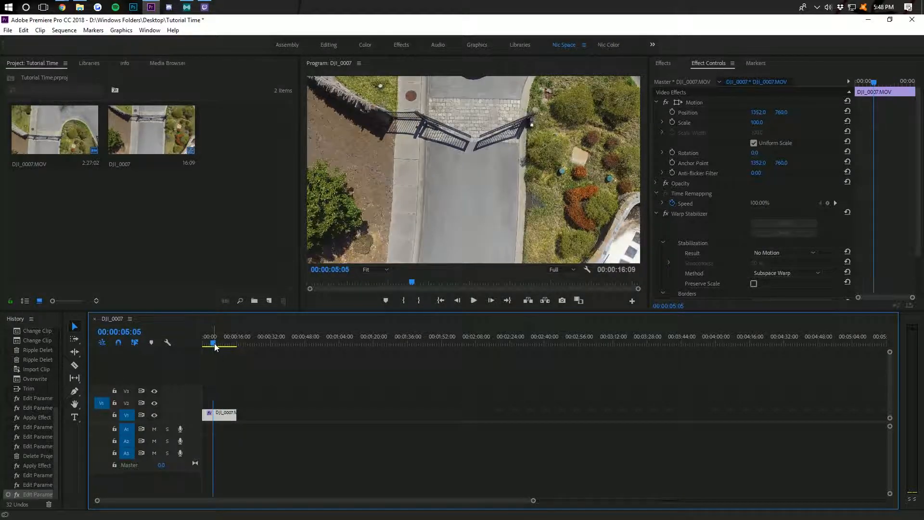
key(space)
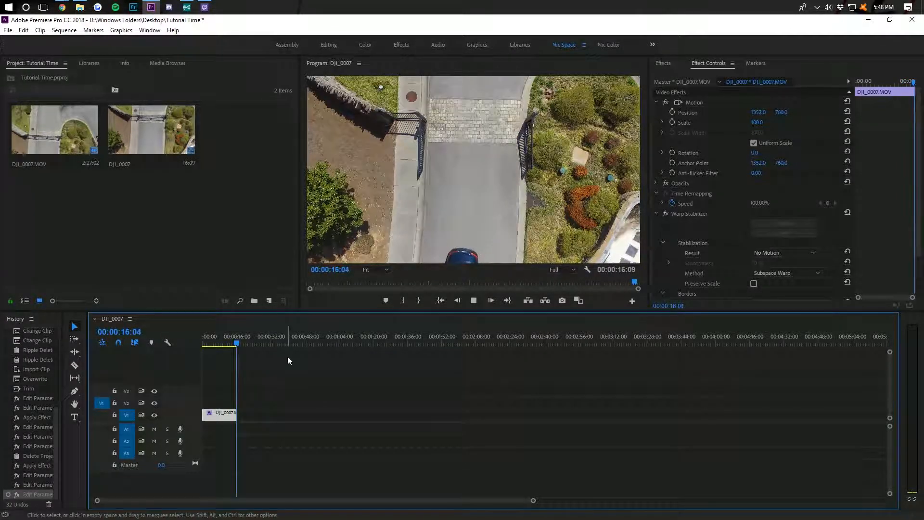
Set the Warp Stabilizer's Result to Smooth Motion and play the section where the gate opens
click(781, 256)
click(784, 265)
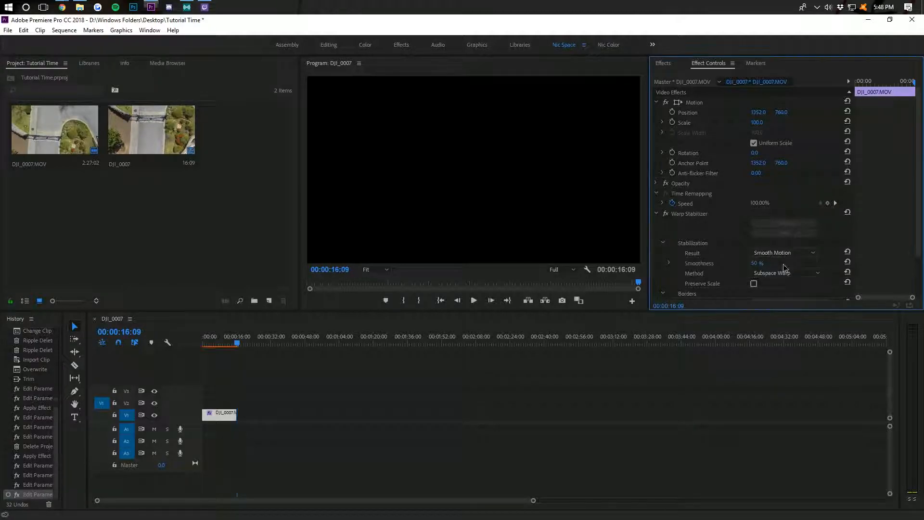
click(217, 343)
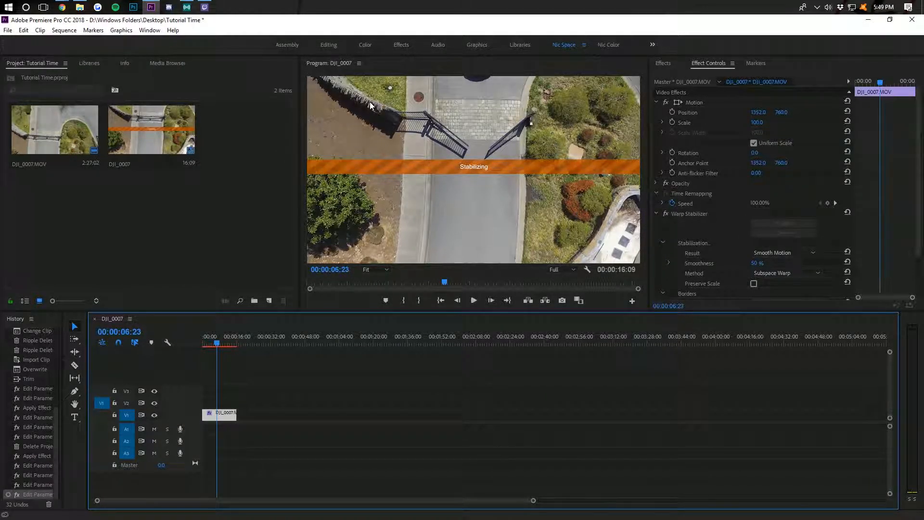
key(space)
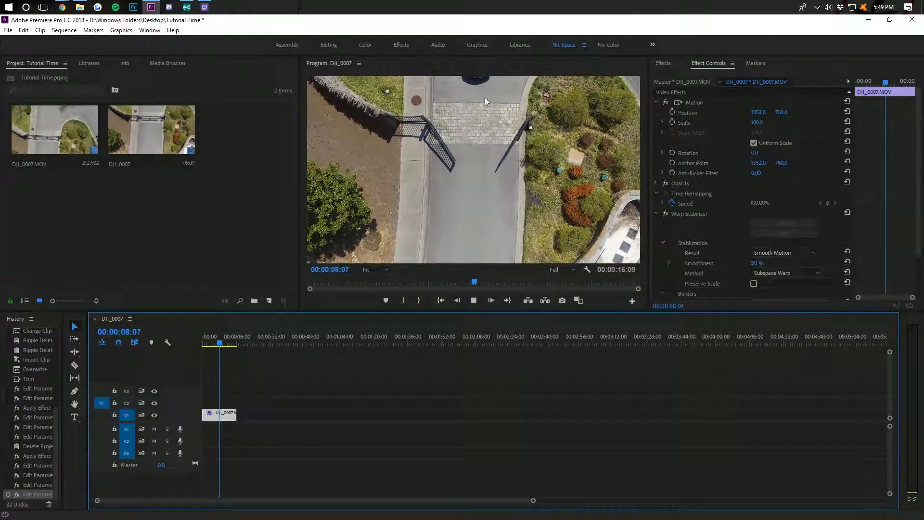
key(space)
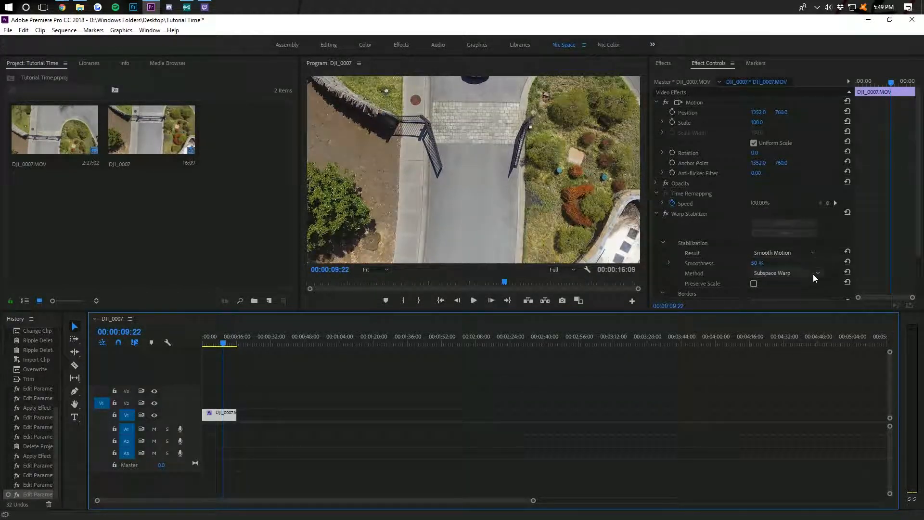
Set the stabilization Method to Position and play the clip from the start
click(786, 273)
click(787, 282)
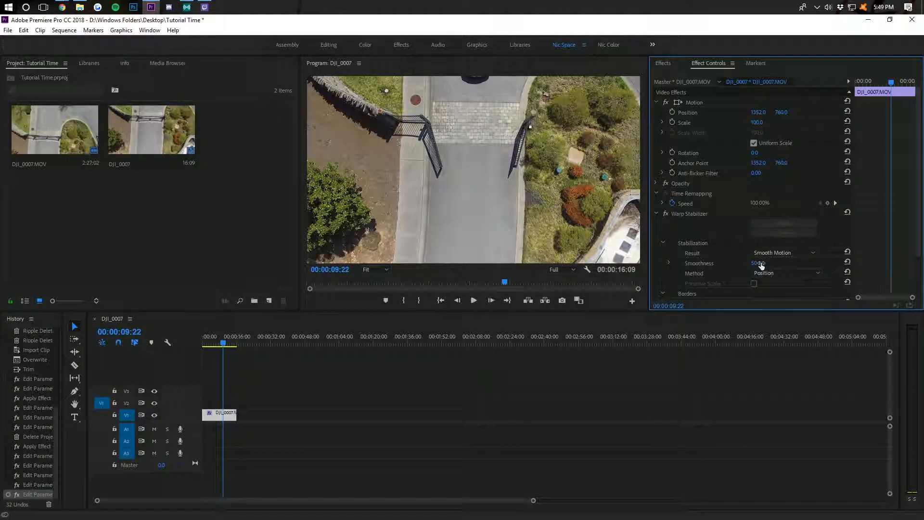
key(space)
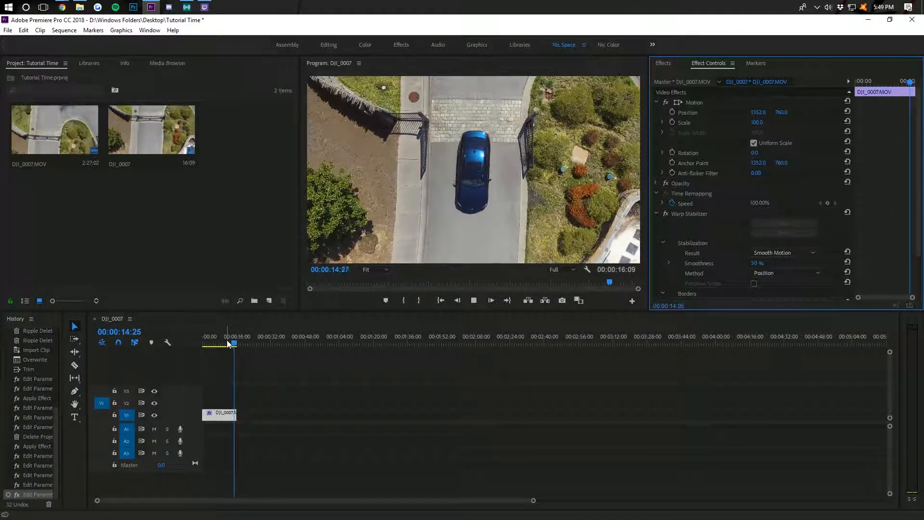
drag(228, 344, 193, 345)
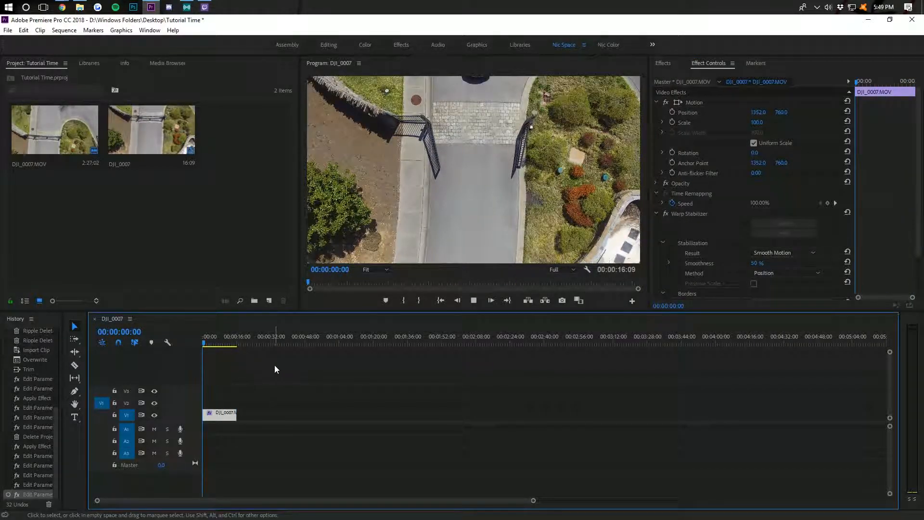
key(space)
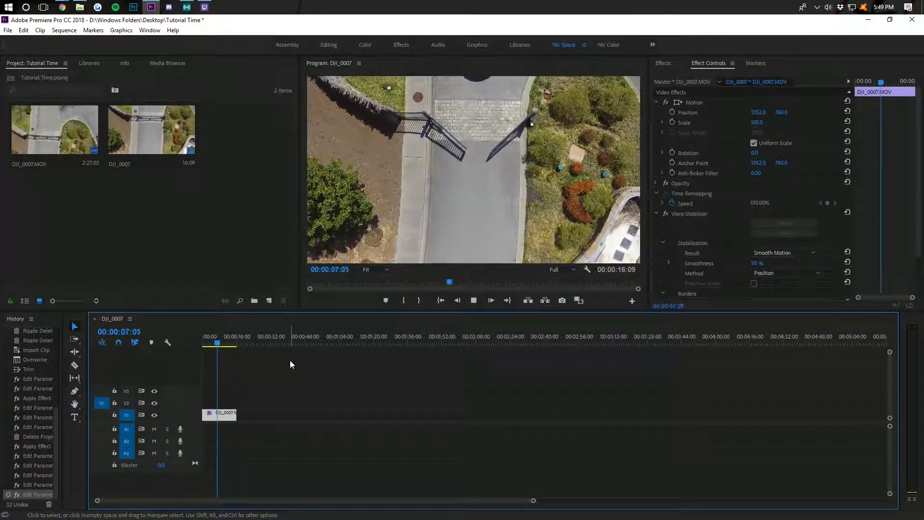
Set the stabilization Method to Position, Scale, Rotation and replay the clip from the start
click(766, 275)
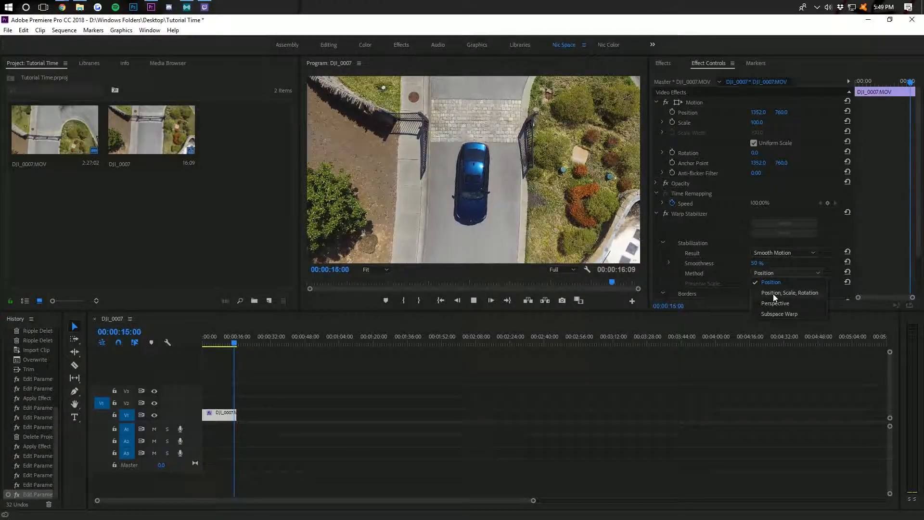
click(773, 294)
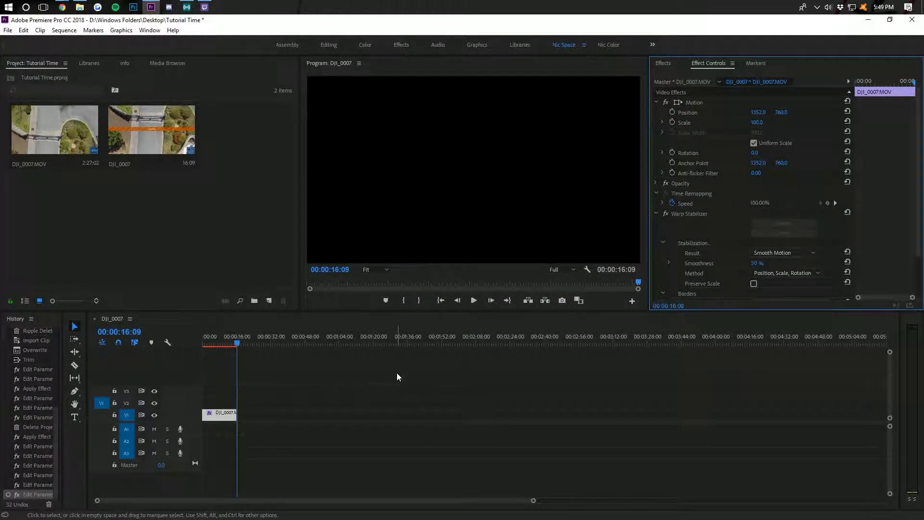
drag(232, 344, 202, 346)
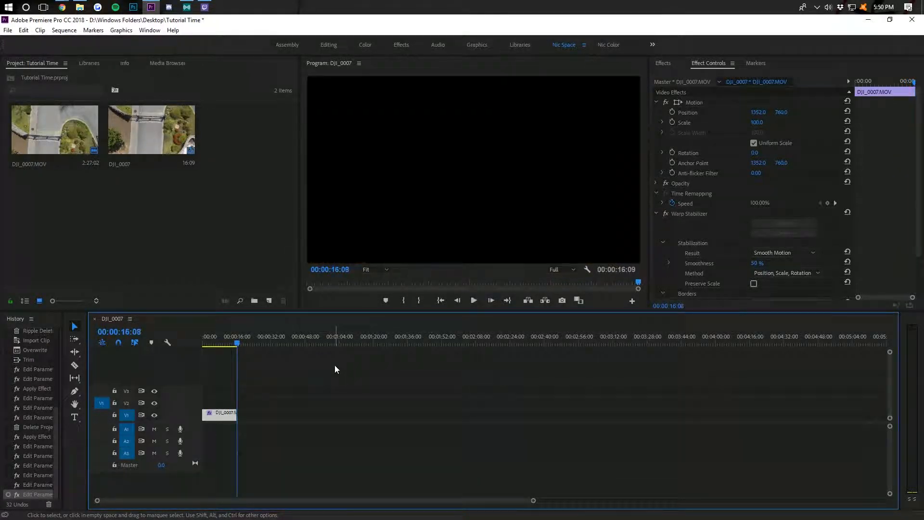
Set the Warp Stabilizer's Result to No Motion, check the Method options and deselect the clip for playback
click(772, 249)
click(773, 263)
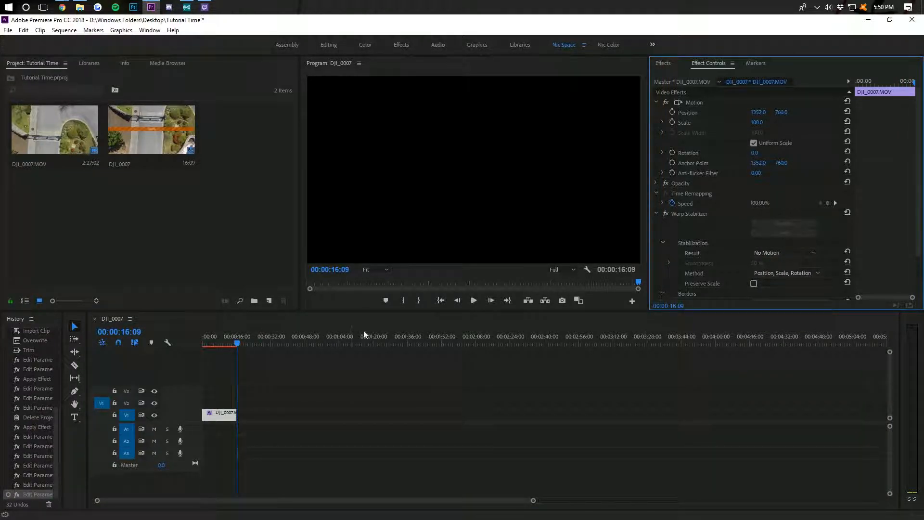
click(790, 273)
click(790, 313)
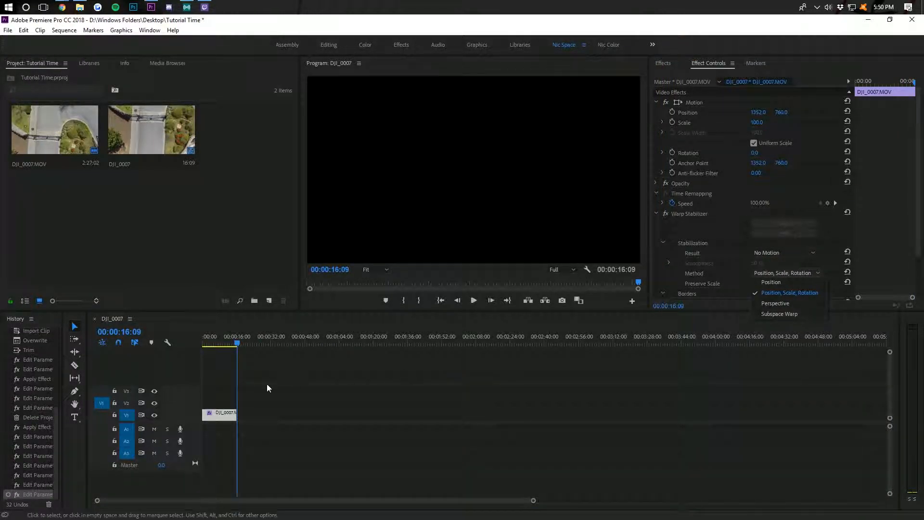
click(273, 371)
key(space)
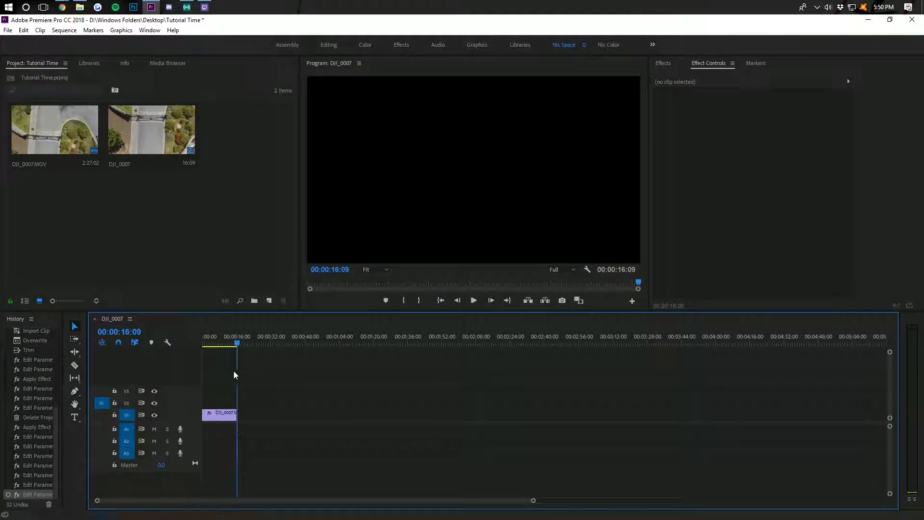
Set the clip's stabilization Method to Perspective and review the playback from the start, rechecking the section where the gate opens
key(Home)
click(223, 416)
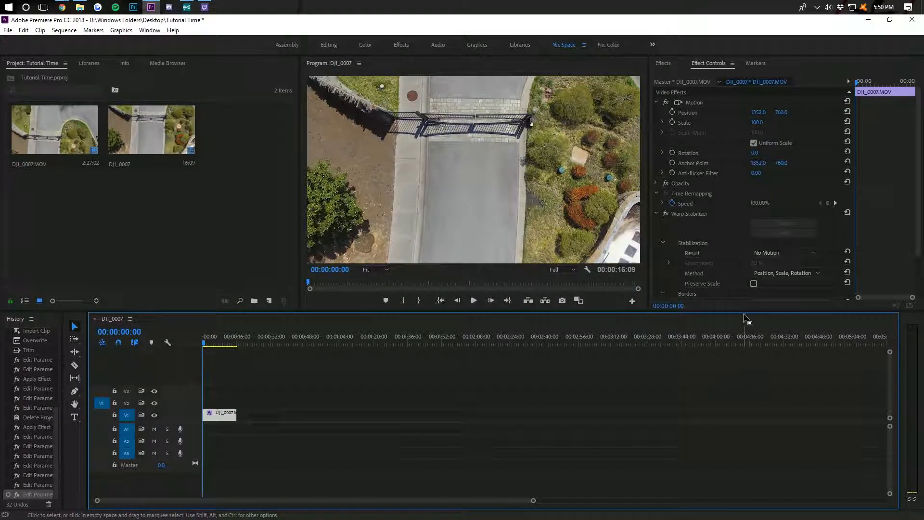
click(774, 273)
click(774, 303)
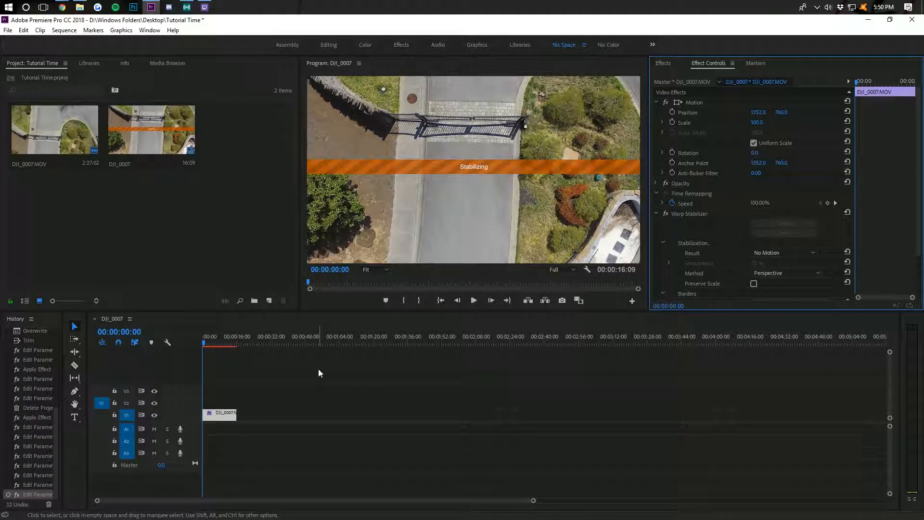
key(space)
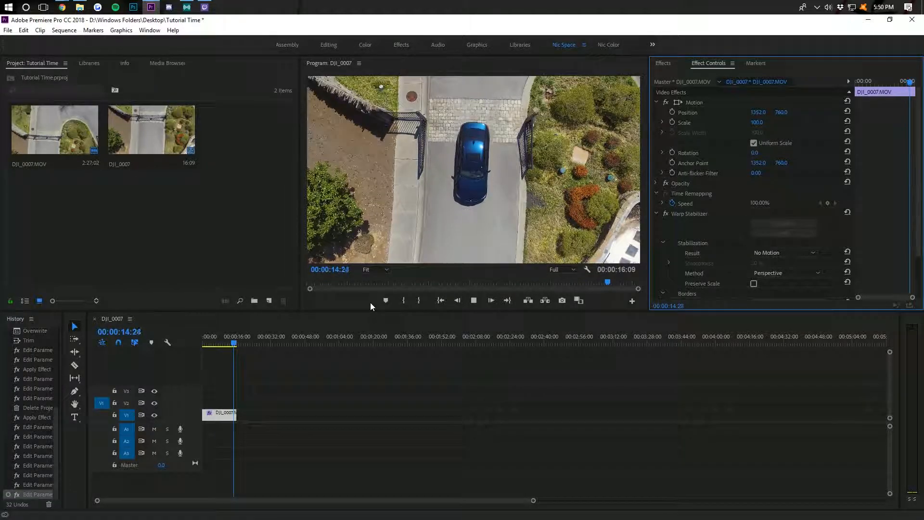
click(217, 336)
drag(219, 336, 219, 342)
Set the stabilization Method to Position, Scale, Rotation with the Result on No Motion, and review the clip from the start
click(769, 274)
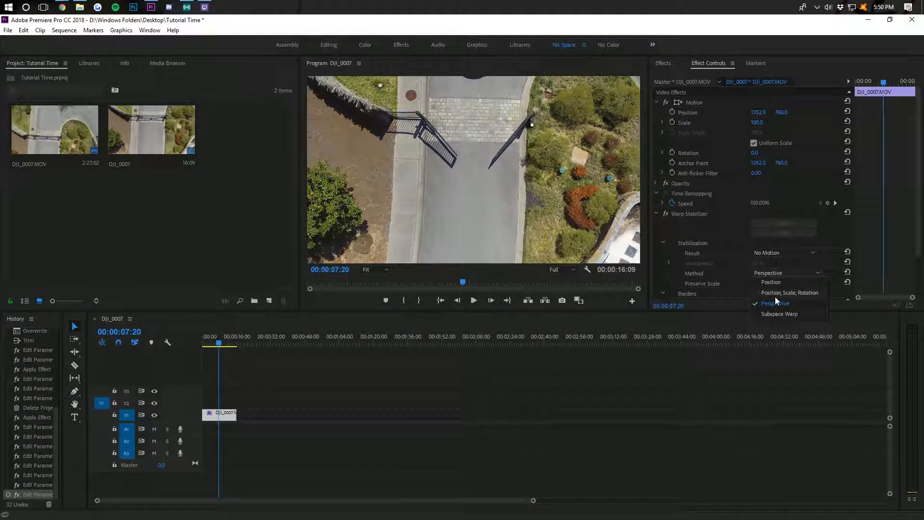
click(776, 297)
click(773, 254)
click(776, 272)
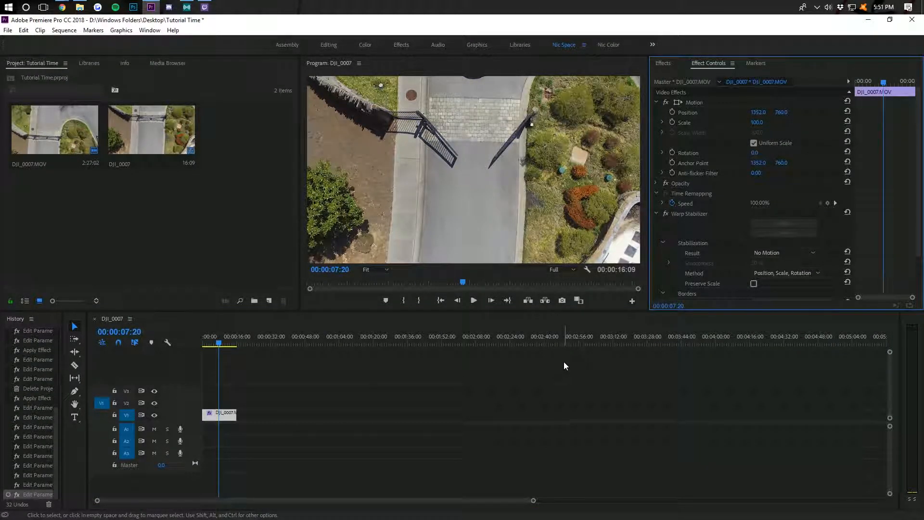
click(203, 344)
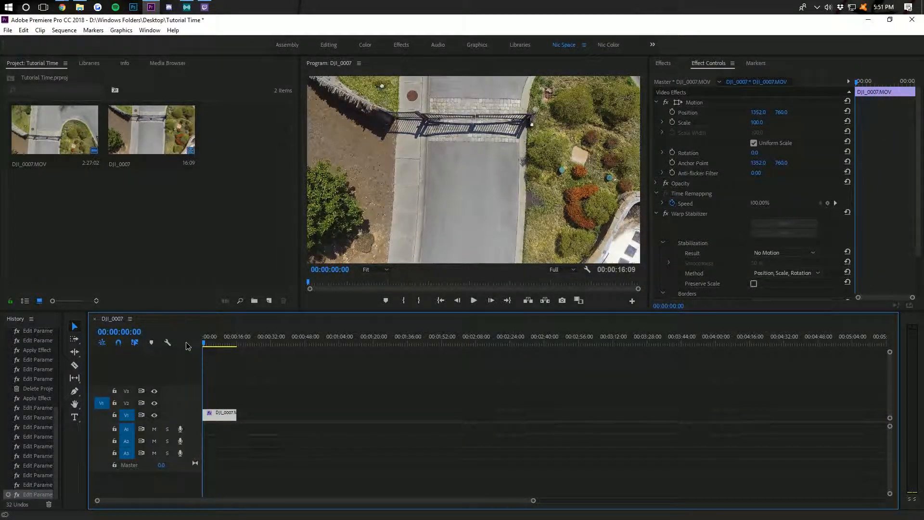
key(space)
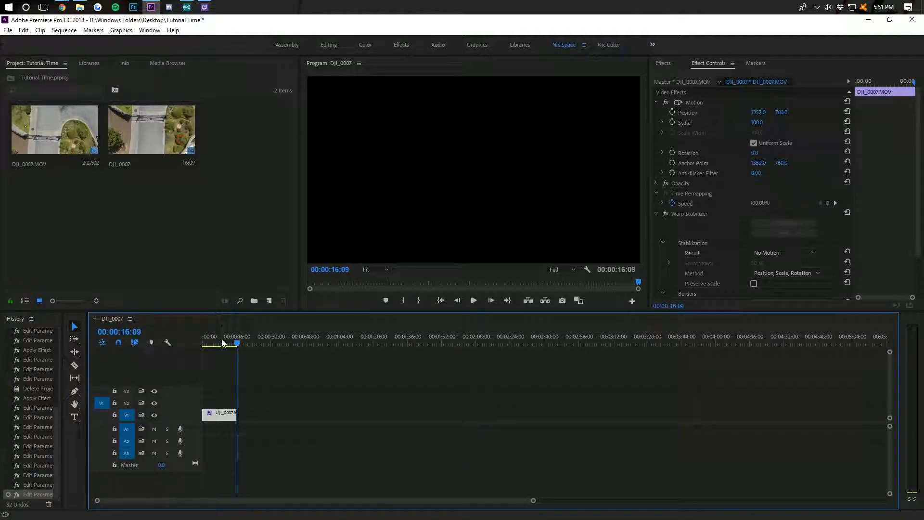
drag(223, 343, 231, 344)
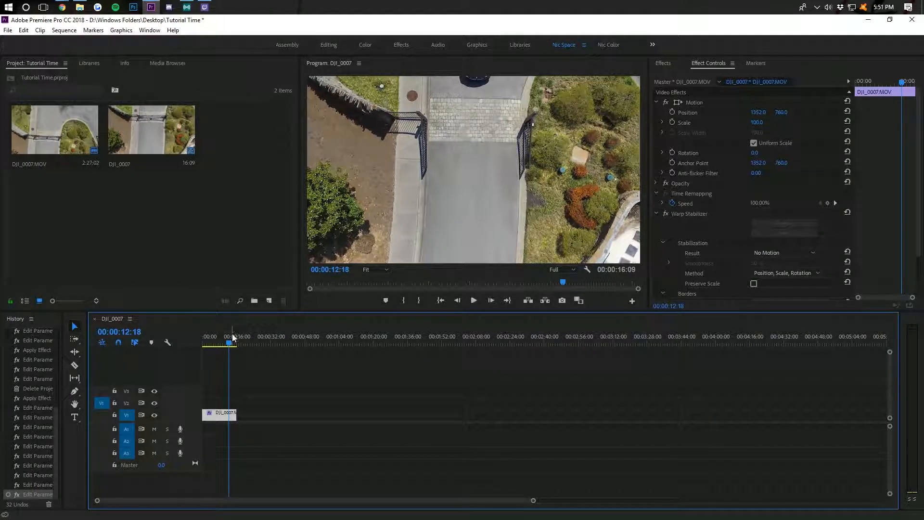